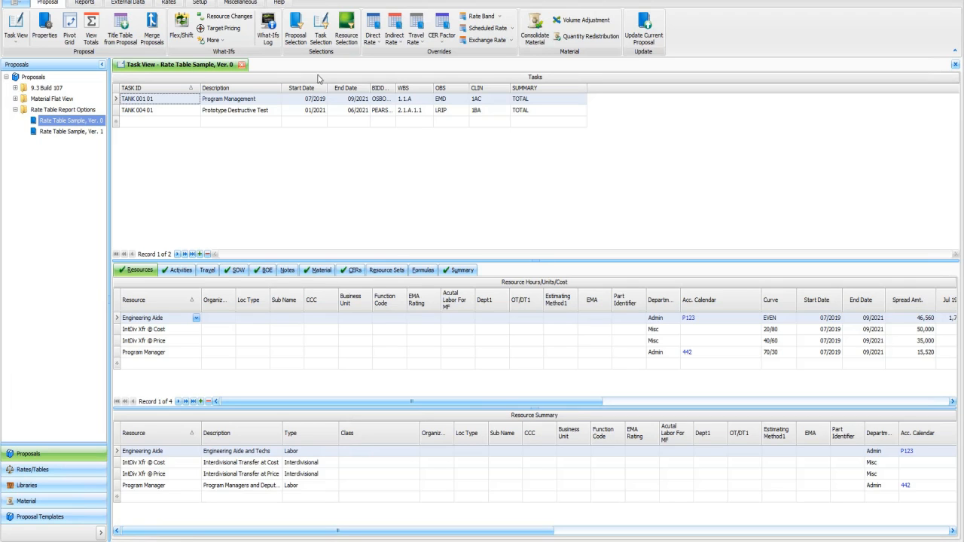
Open the report list and filter report names by "comp".
left_click(86, 3)
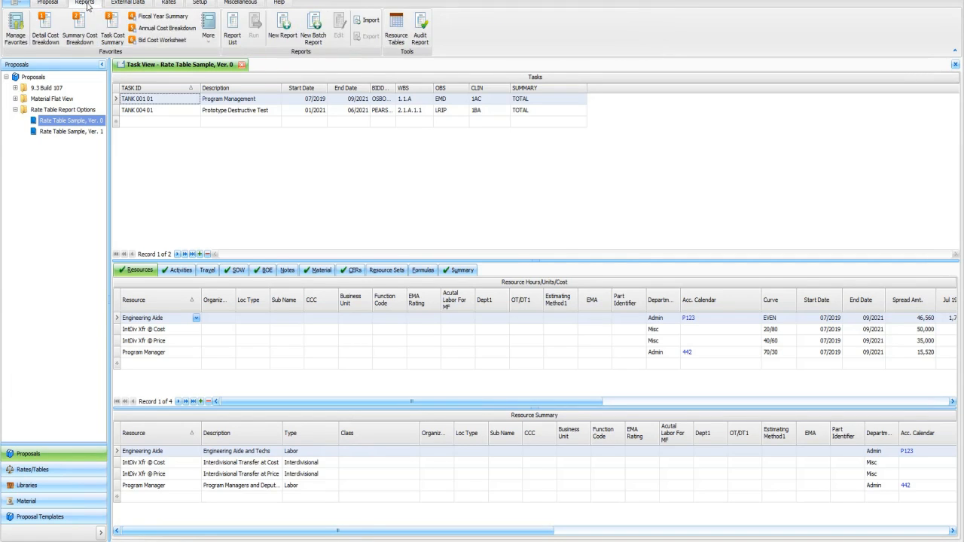
left_click(232, 32)
left_click(178, 90)
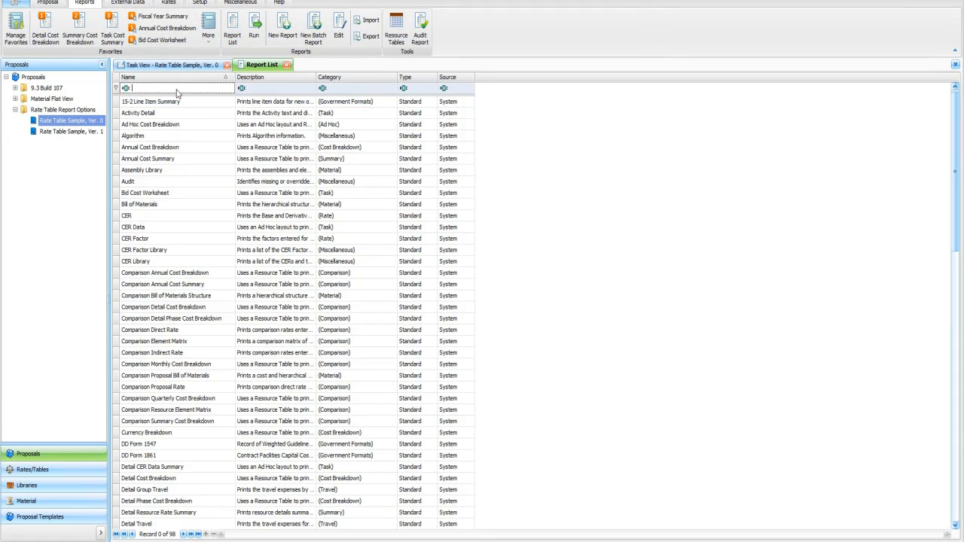
type("comp")
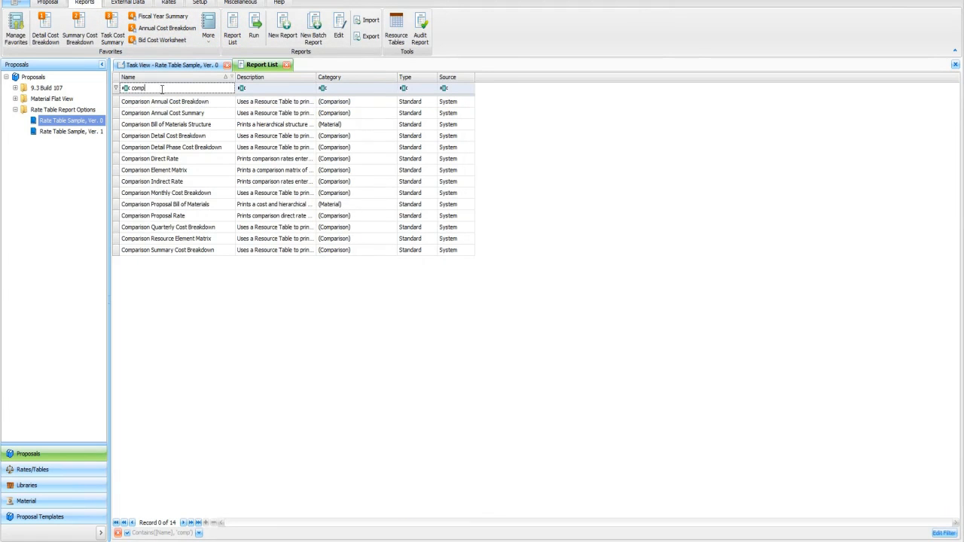
Open the Comparison Direct Rate report and print it to screen comparing Tank Directs1 with 2020 Directs.
left_click(163, 160)
double_click(193, 157)
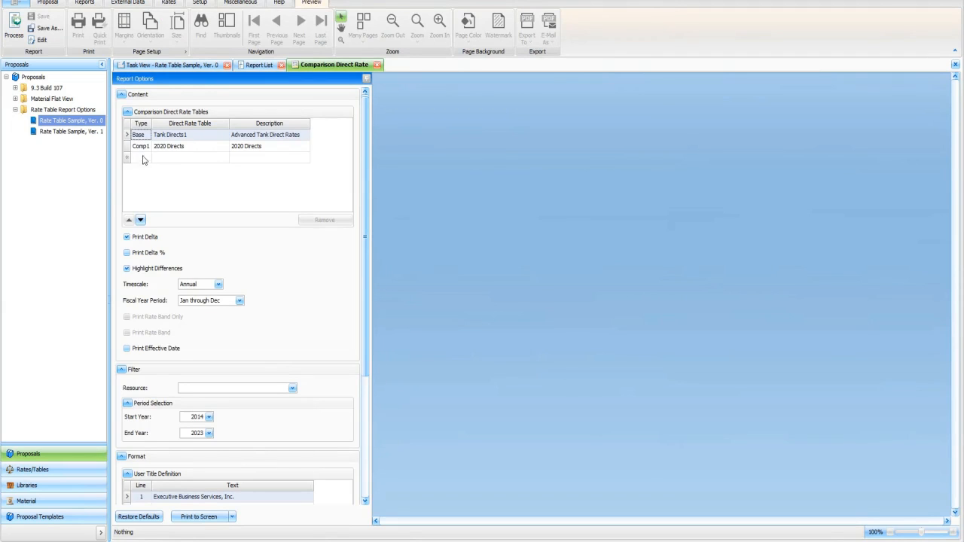
left_click(214, 134)
left_click(212, 145)
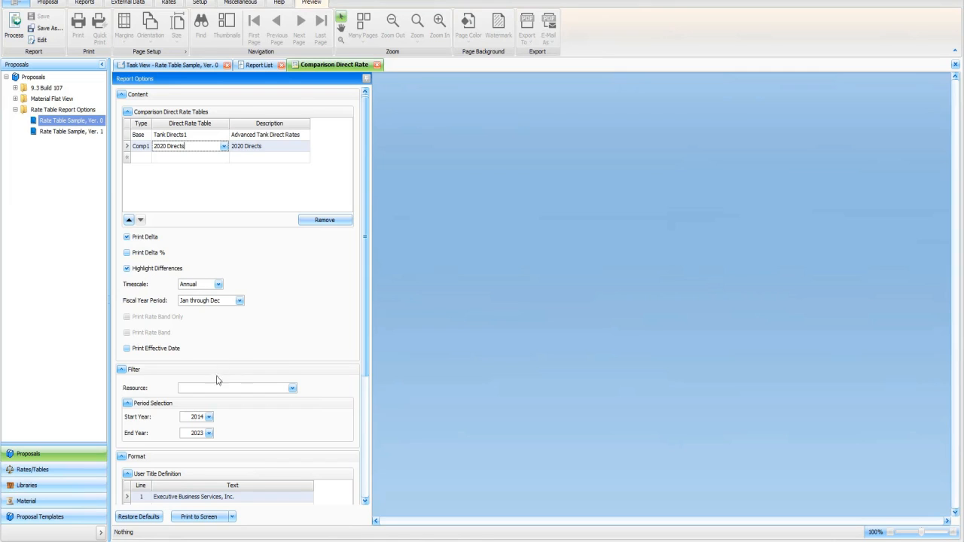
left_click(200, 516)
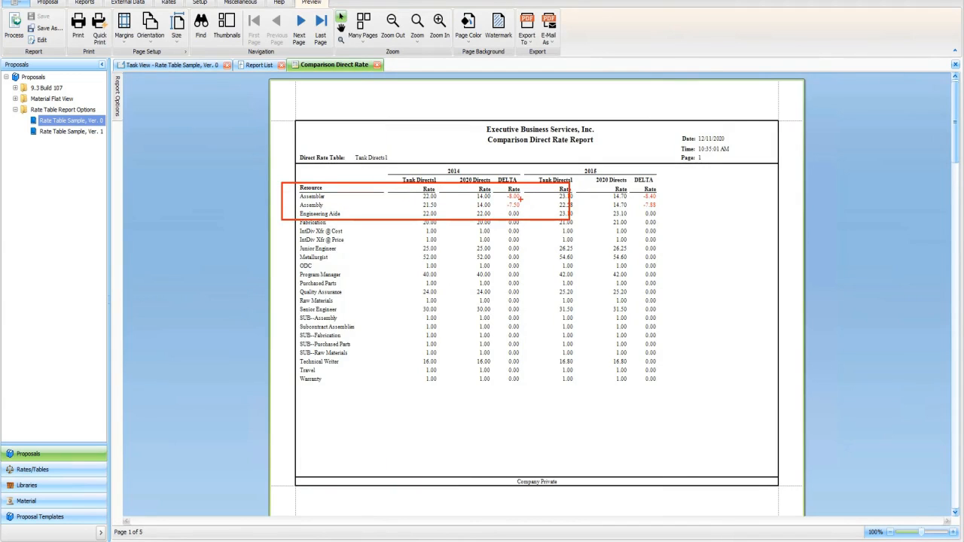
Open the Comparison Indirect Rate report from the filtered report list.
left_click(269, 67)
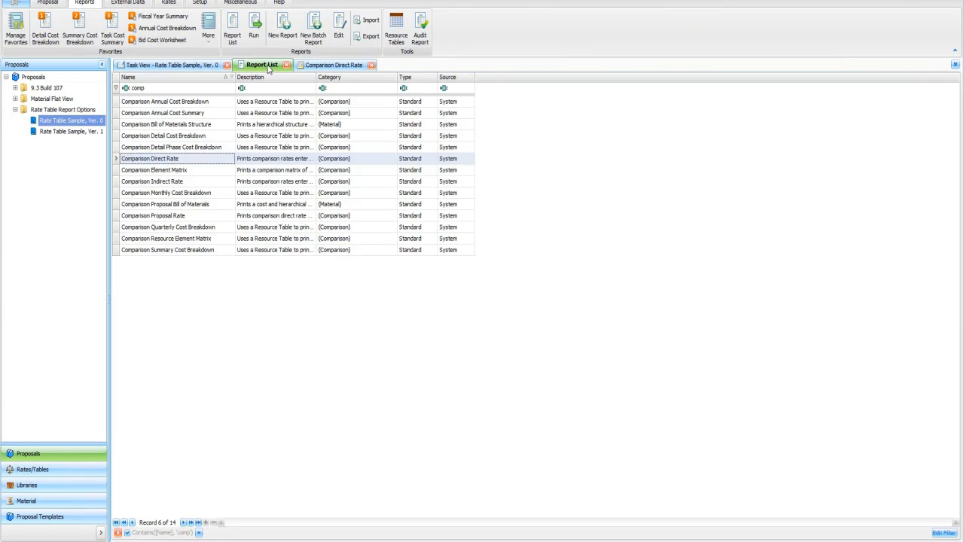
left_click(170, 186)
double_click(170, 186)
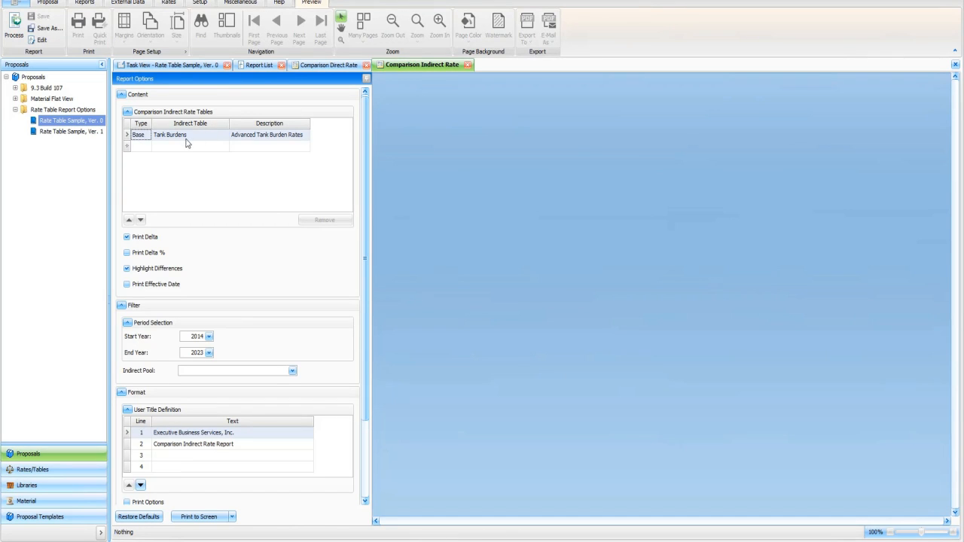
Try adding UAC_MBU_FPRA_2020_04 as the comparison indirect rate table and dismiss the resulting message.
left_click(191, 146)
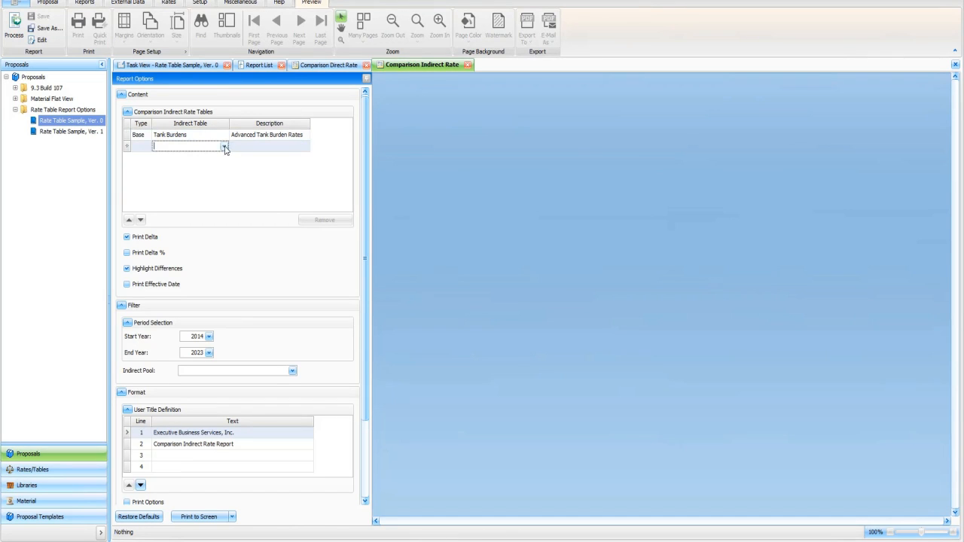
left_click(223, 147)
left_click(200, 191)
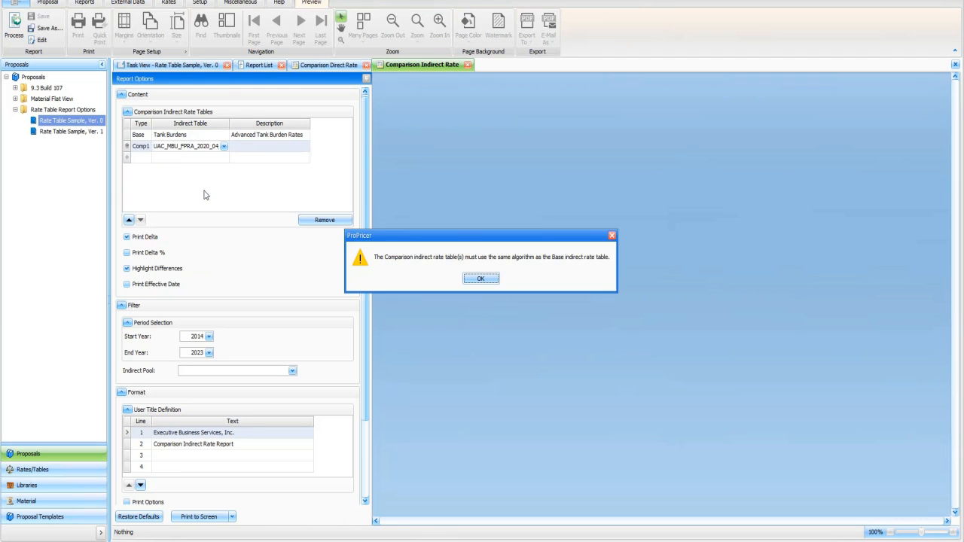
left_click_drag(457, 236, 298, 179)
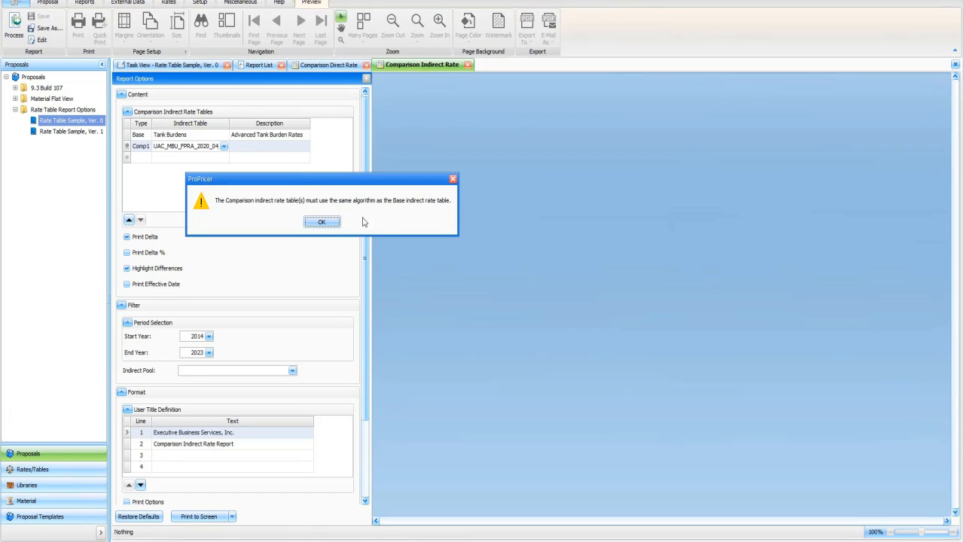
left_click(329, 222)
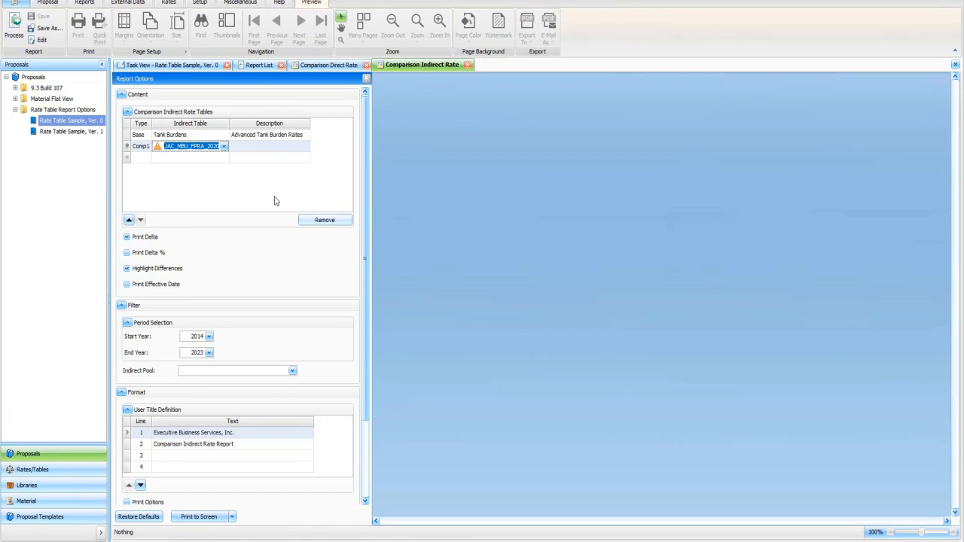
Set the comparison indirect rate table to 2020 Indirects and print the report to screen.
left_click(224, 146)
left_click(203, 172)
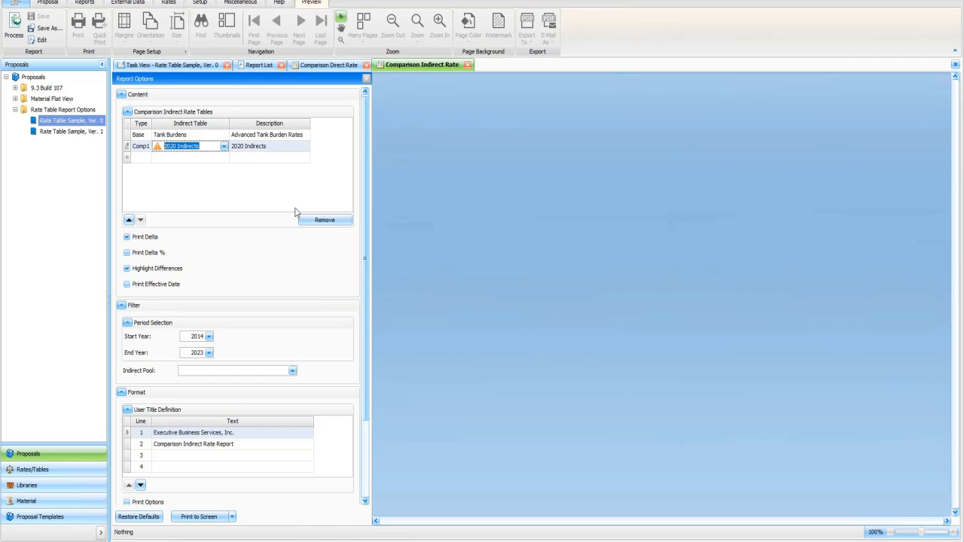
left_click(130, 149)
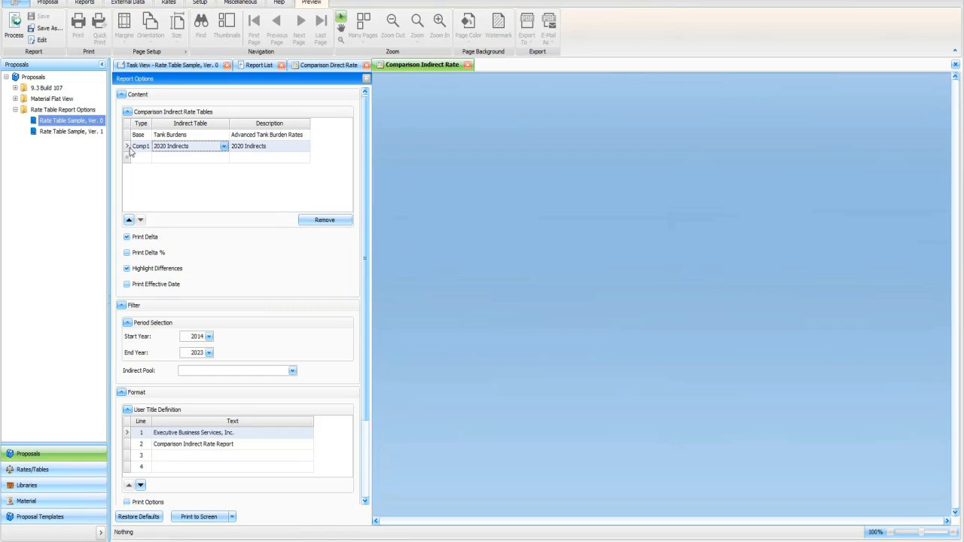
left_click(212, 519)
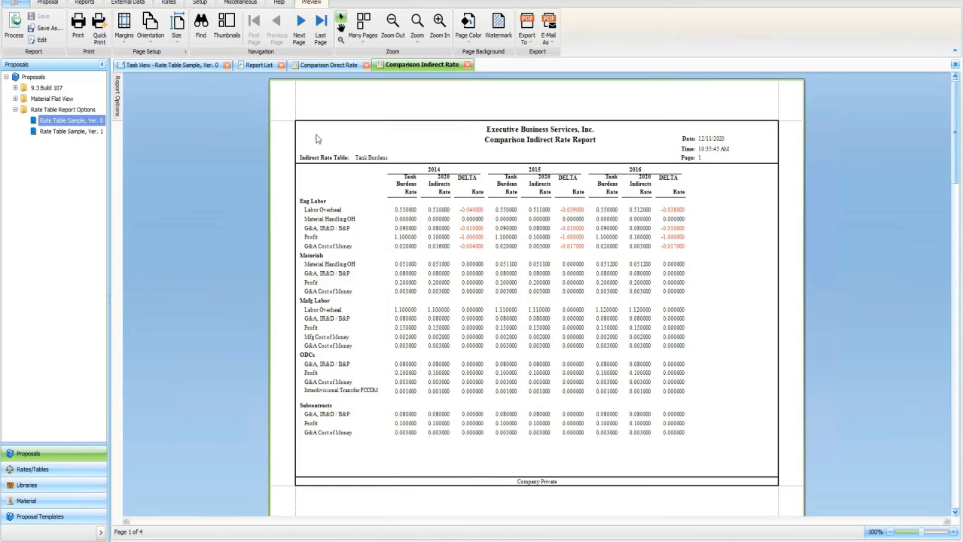
Open the Comparison Proposal Rate report and add Rate Table Sample, Ver. 1 as the comparison proposal.
left_click(170, 67)
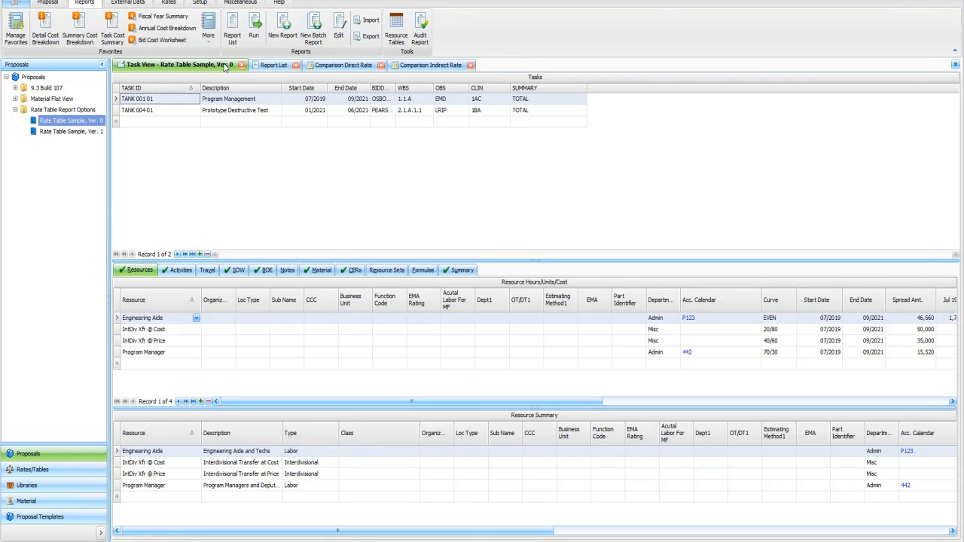
left_click(269, 67)
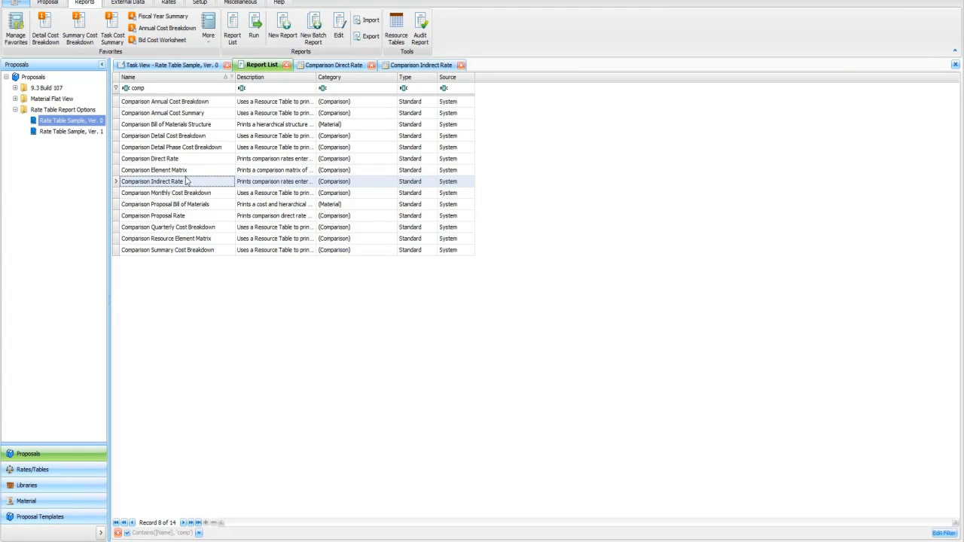
left_click(176, 217)
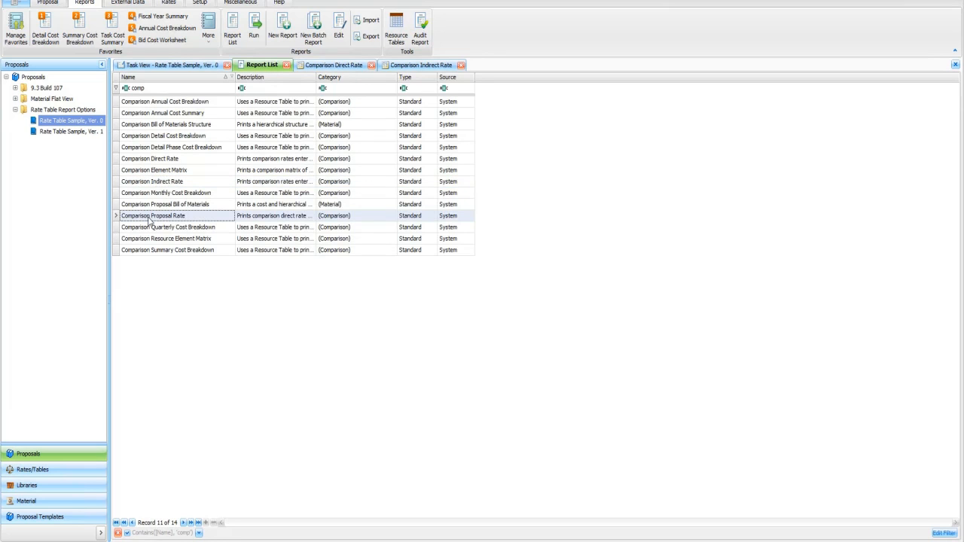
double_click(185, 217)
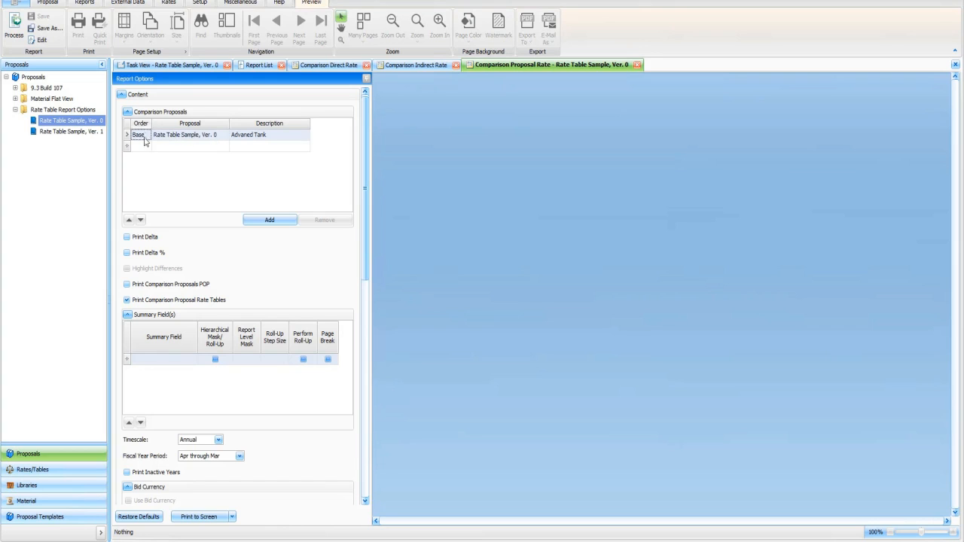
left_click(216, 147)
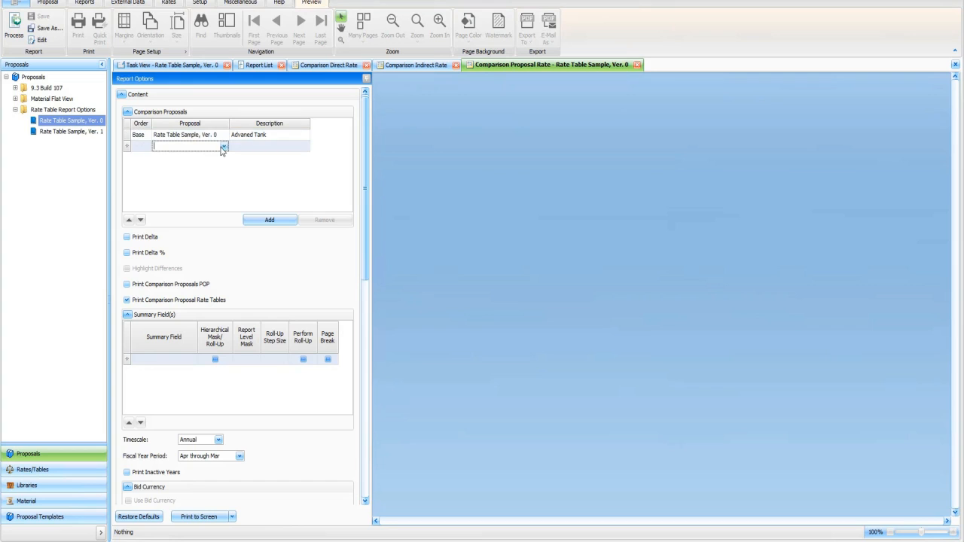
left_click(224, 147)
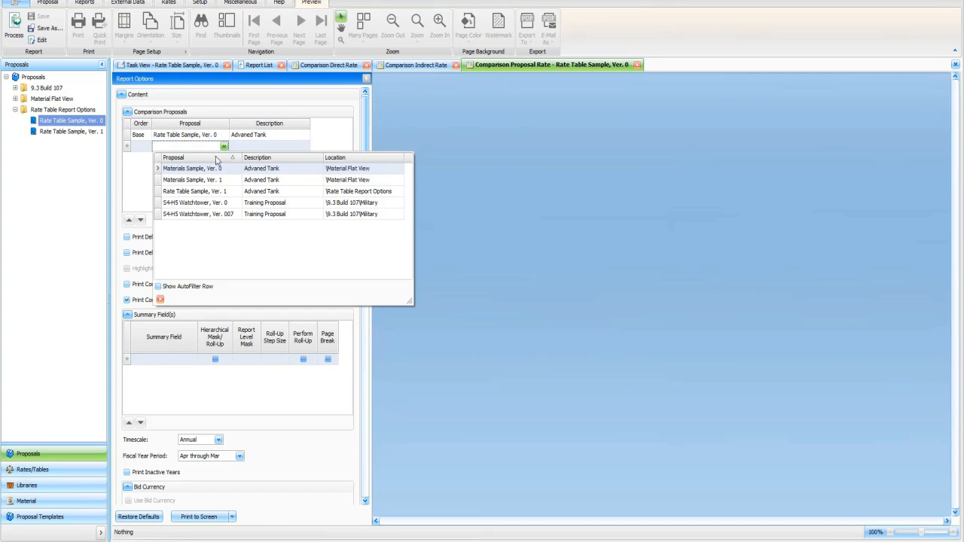
left_click(223, 193)
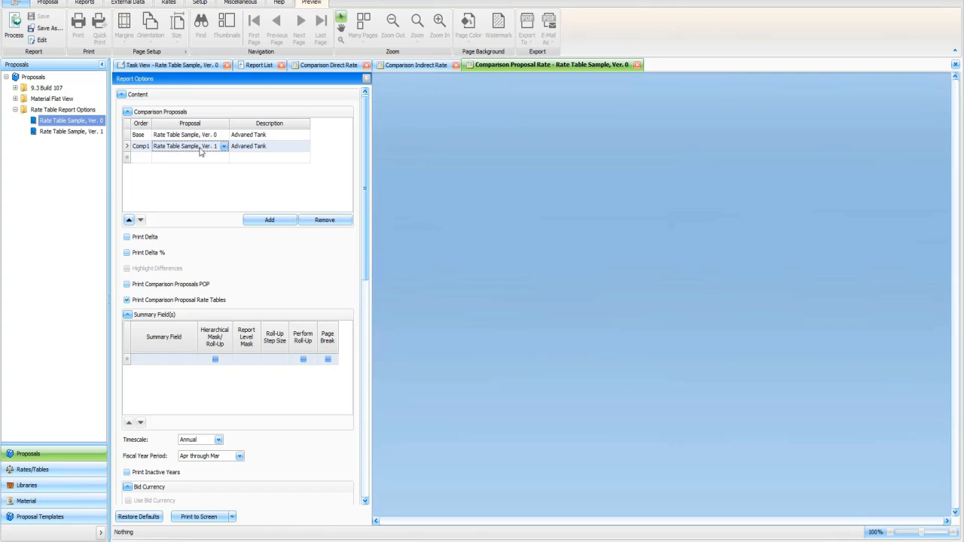
Enable Print Delta and Highlight Differences, then print the Comparison Proposal Rate report to screen.
left_click(148, 240)
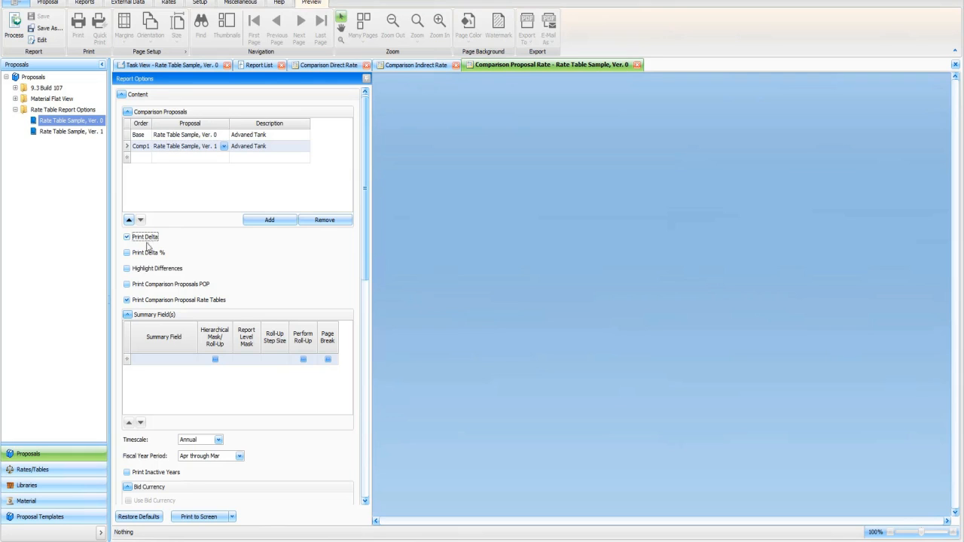
left_click(154, 271)
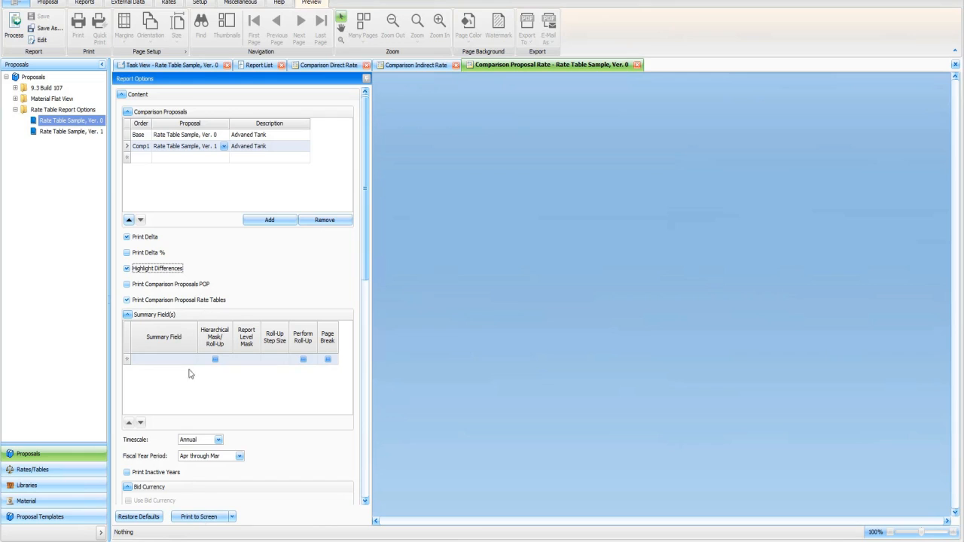
left_click(205, 518)
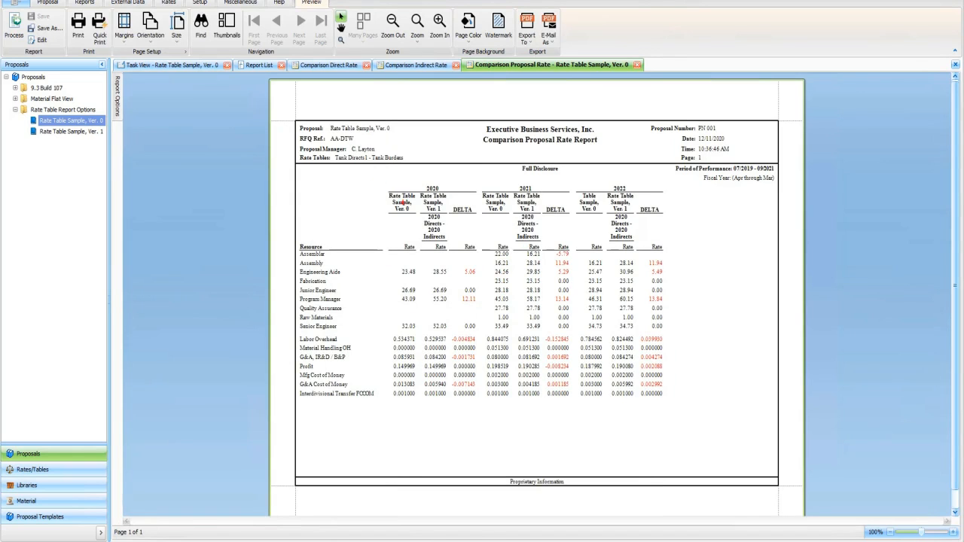
Examine the compared proposal columns, delta values and rate tables in the Comparison Proposal Rate preview.
left_click_drag(387, 193, 483, 405)
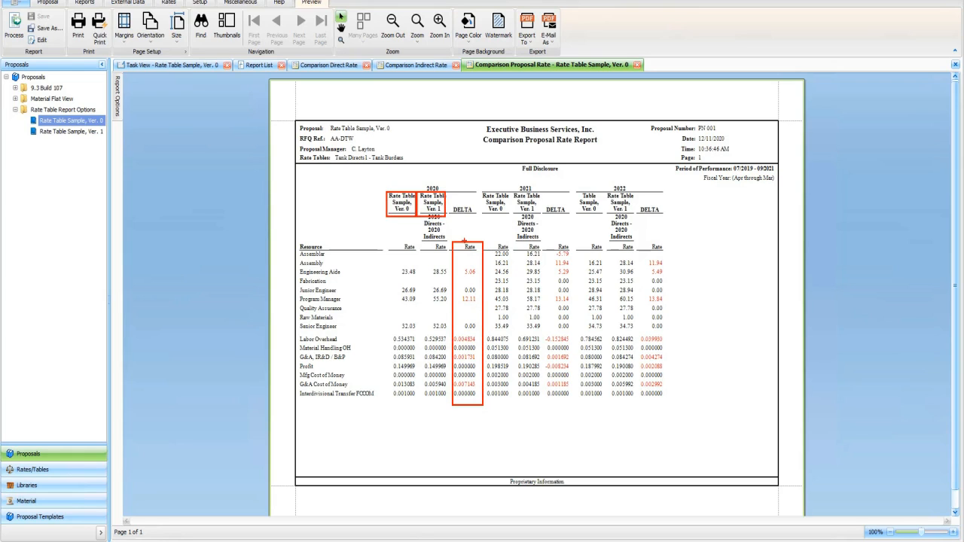
left_click_drag(412, 151, 295, 170)
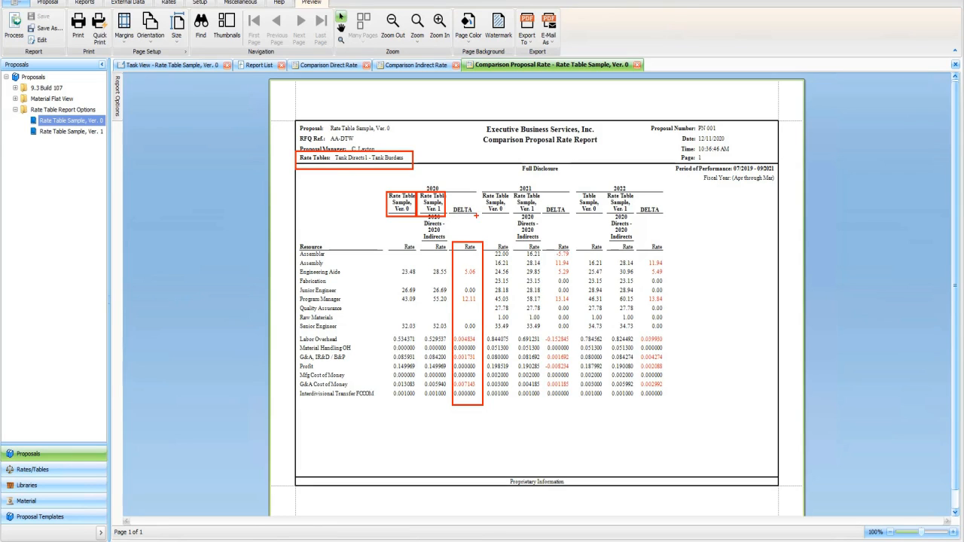
mouse_move(449, 243)
left_mouse_down()
mouse_move(424, 232)
mouse_move(418, 213)
left_mouse_up()
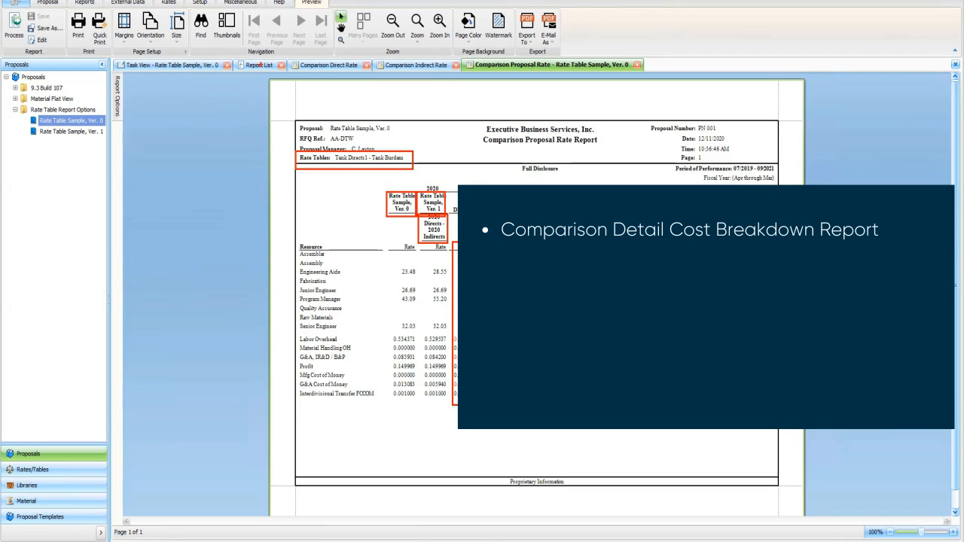
Switch through the open report tabs and show the Comparison Proposal Rate report options.
left_click(268, 66)
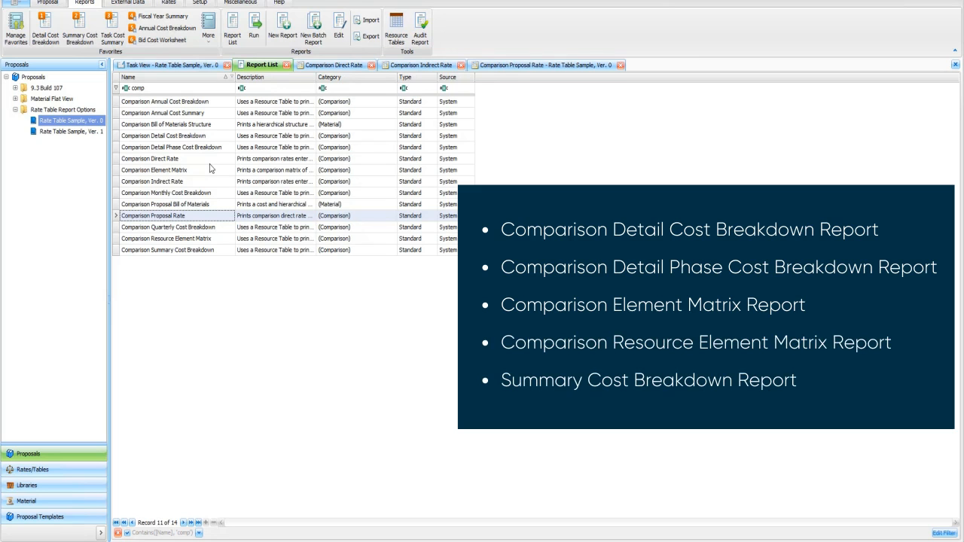
left_click(335, 65)
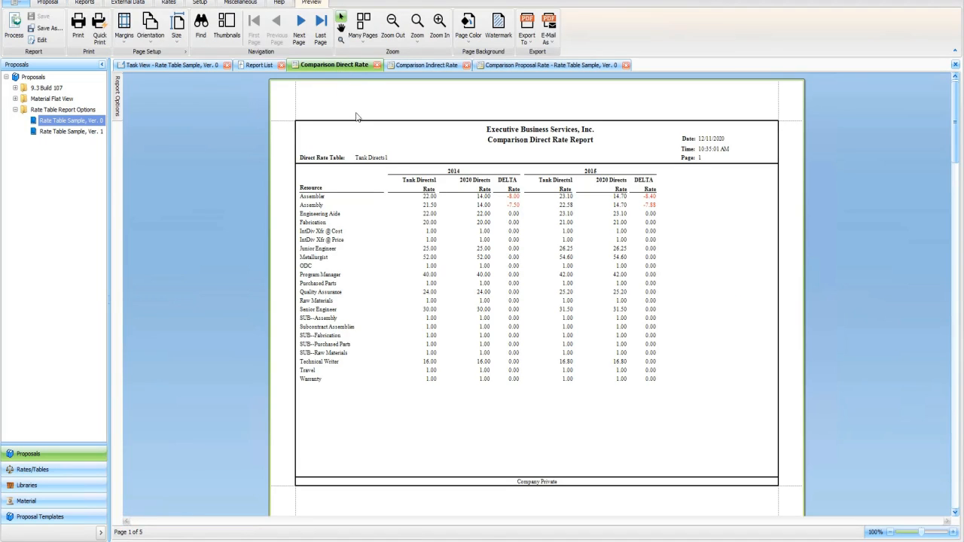
left_click(410, 66)
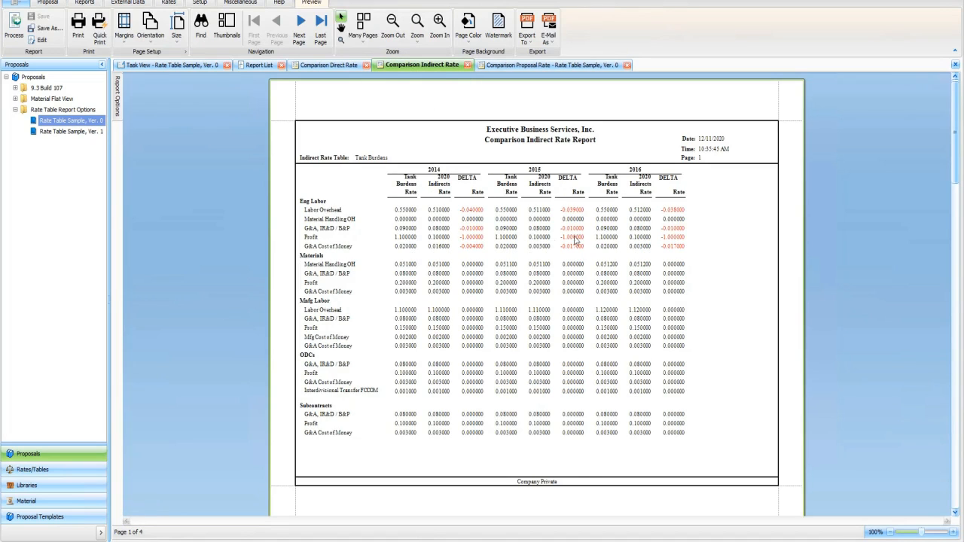
left_click(548, 66)
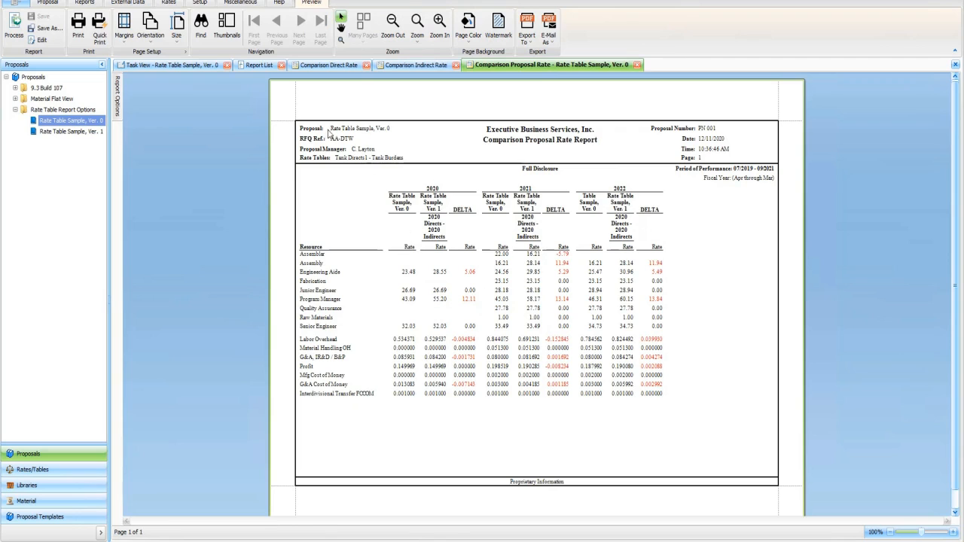
left_click(118, 96)
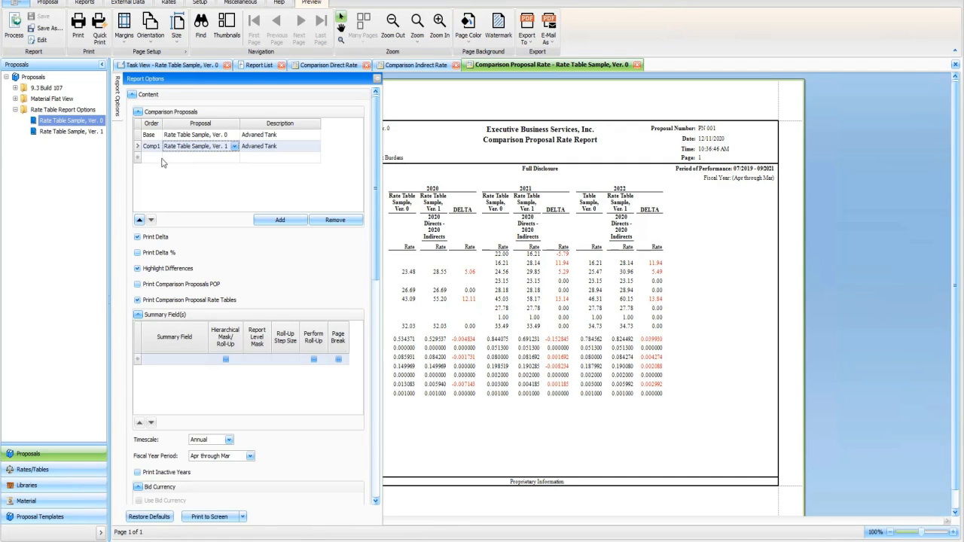